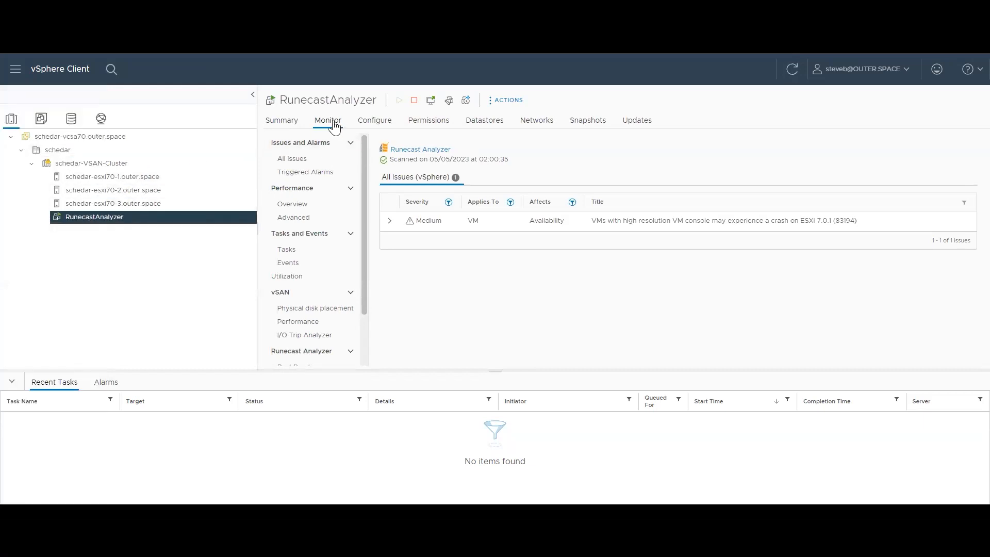
Review the RunecastAnalyzer VM's Runecast findings and host schedar-esxi70-1's vulnerabilities, including the details of advisory VMSA-2022-0004 for CVE-2021-22050.
{"action": "scroll", "coordinate": [310, 265], "scroll_direction": "down", "scroll_amount": 2}
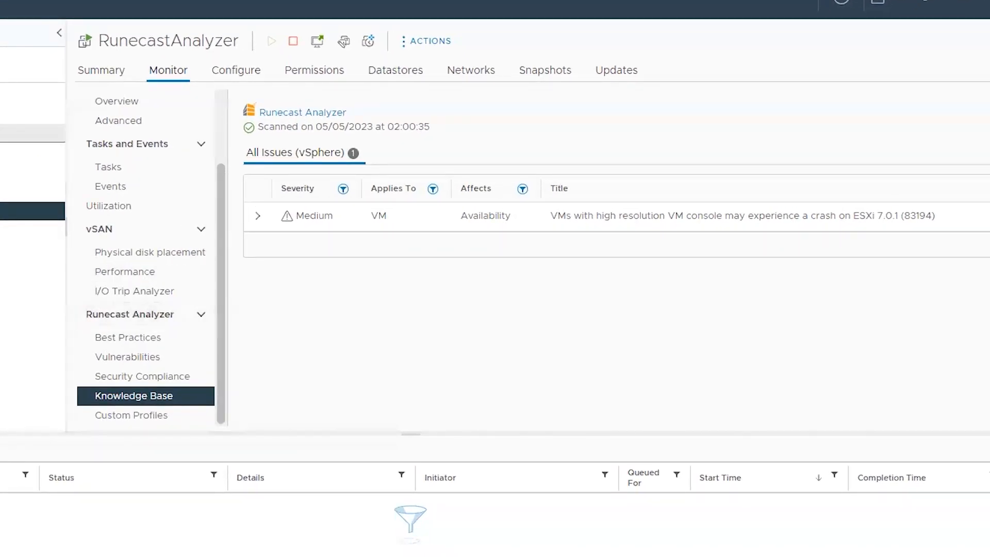
{"action": "left_click", "coordinate": [31, 153]}
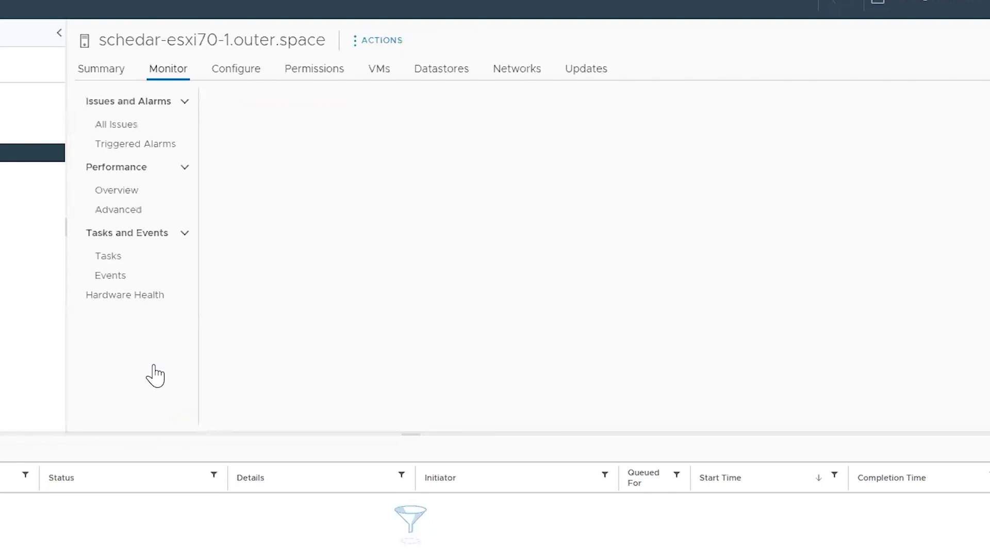
{"action": "scroll", "coordinate": [166, 371], "scroll_direction": "down", "scroll_amount": 2}
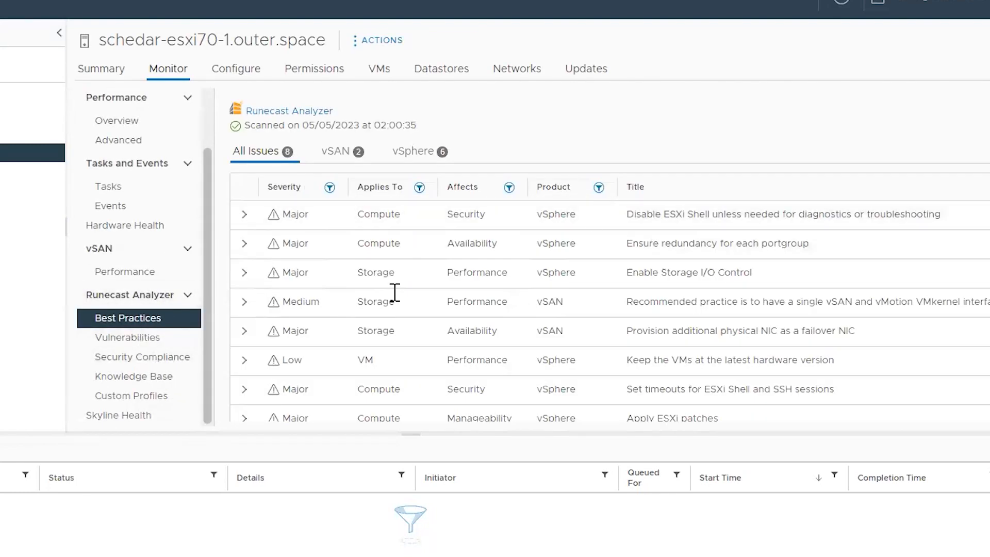
{"action": "left_click", "coordinate": [130, 344]}
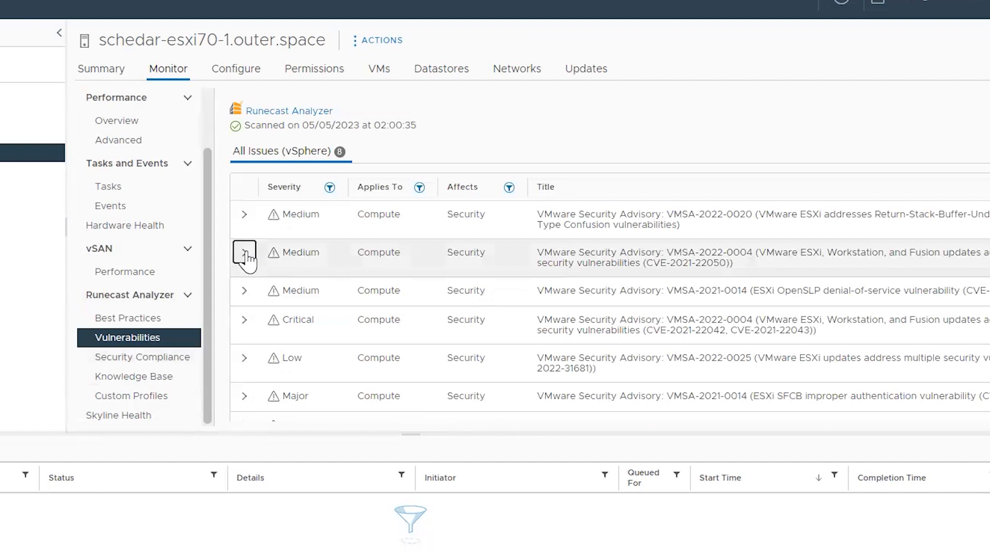
{"action": "left_click", "coordinate": [245, 253]}
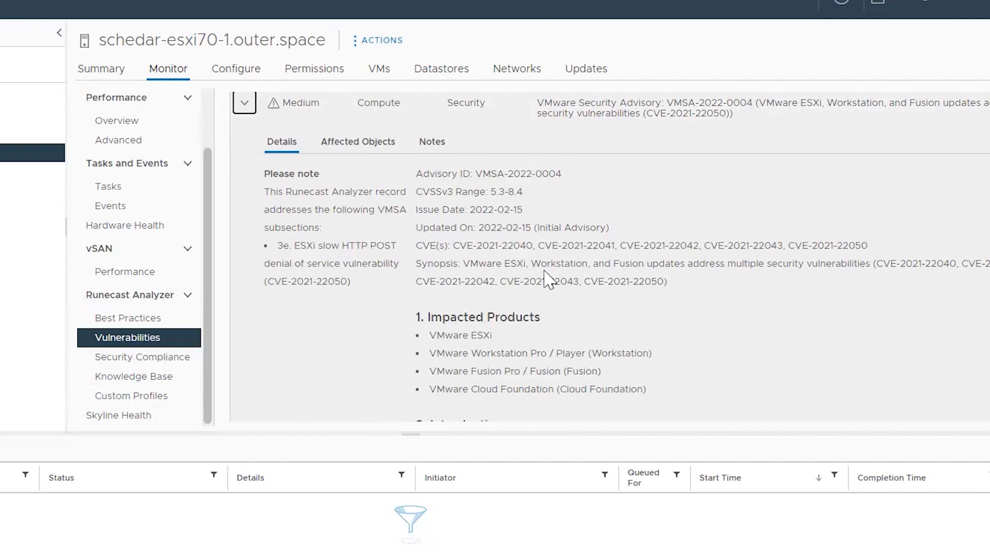
{"action": "scroll", "coordinate": [543, 265], "scroll_direction": "up", "scroll_amount": 3}
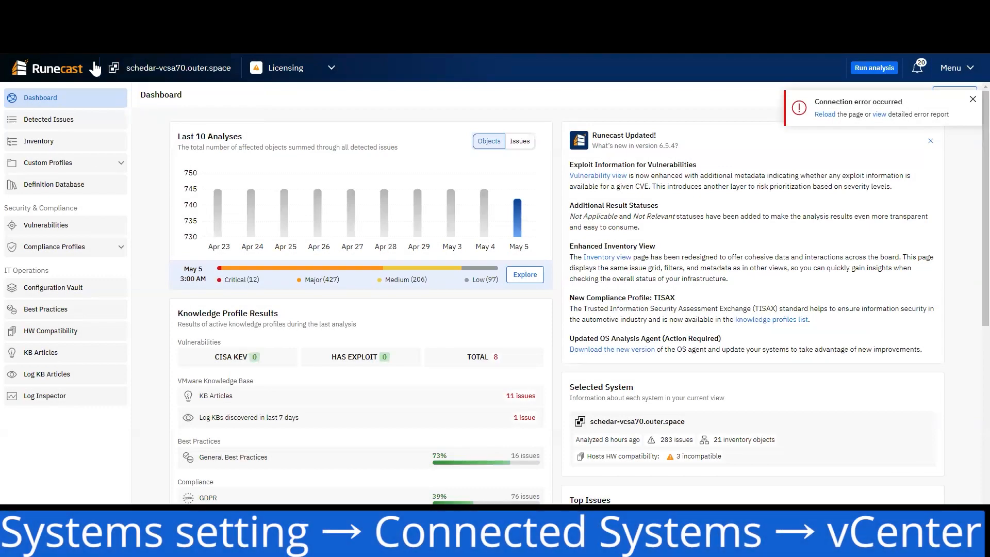
Switch to Runecast Analyzer and inspect the available actions for vCenter schedar-vcsa70.outer.space in the Connected Systems settings.
{"action": "left_click", "coordinate": [971, 100]}
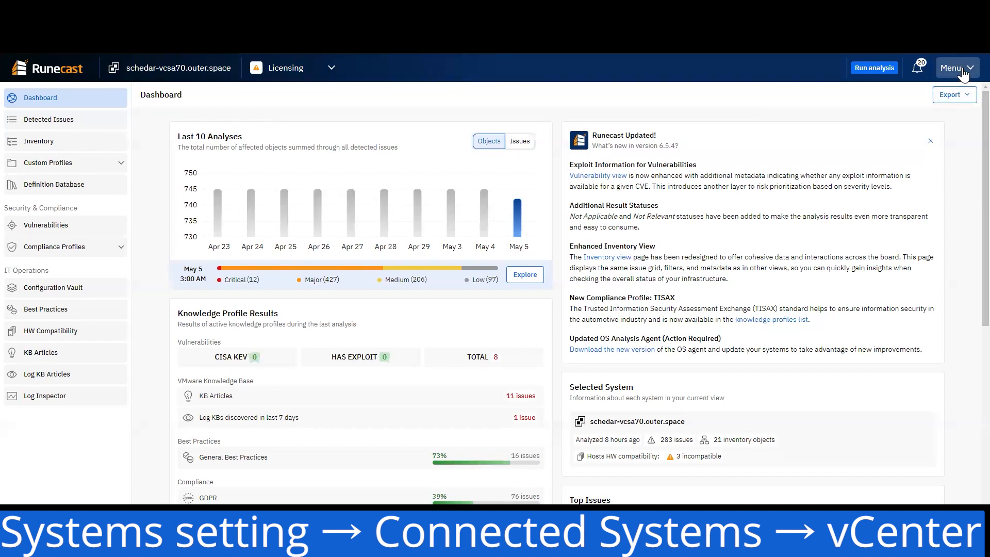
{"action": "left_click", "coordinate": [966, 73]}
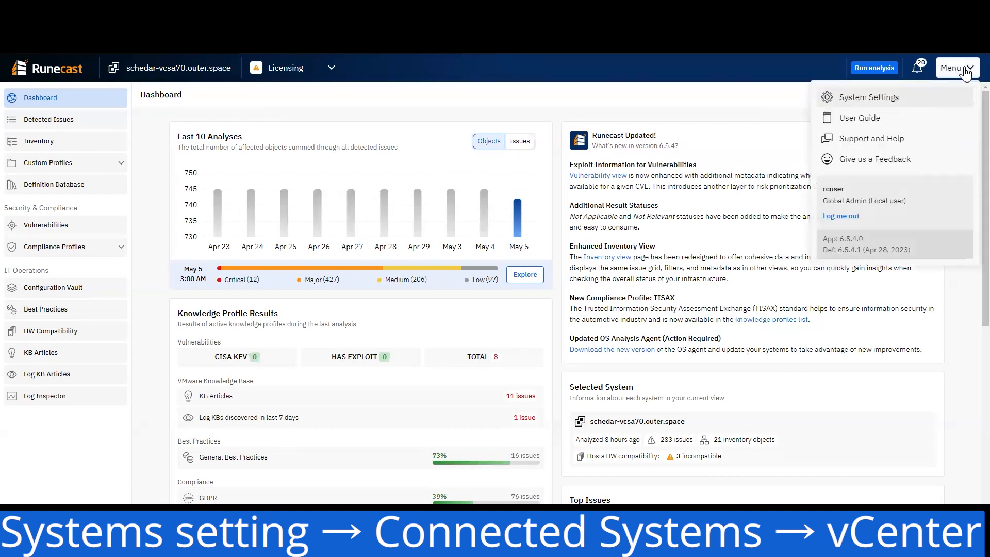
{"action": "left_click", "coordinate": [873, 103]}
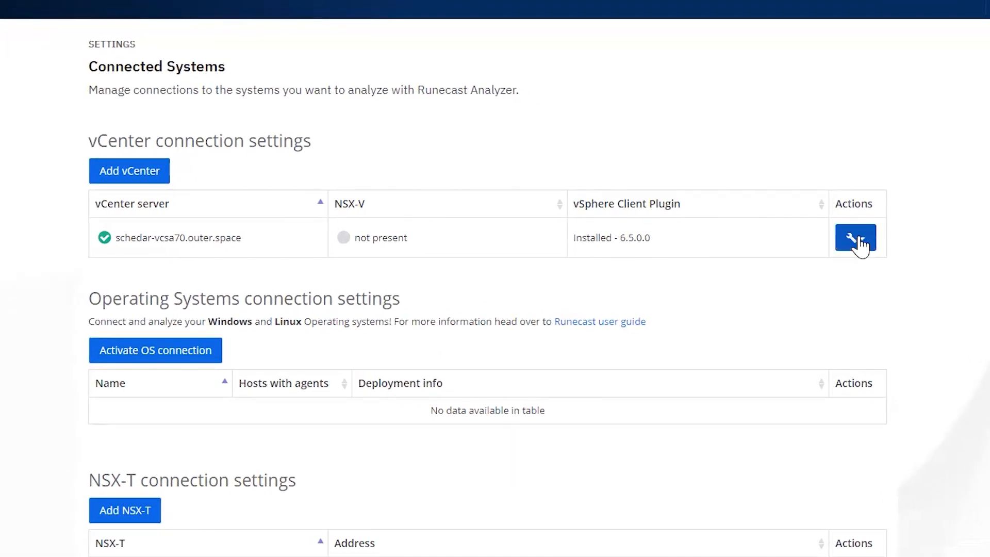
{"action": "left_click", "coordinate": [861, 245]}
{"action": "left_click", "coordinate": [722, 148]}
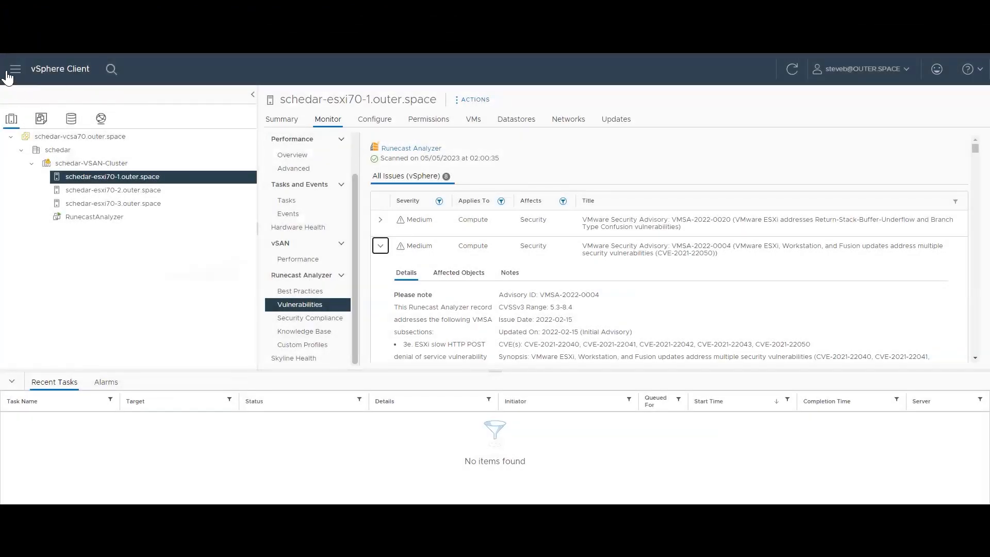
Switch to the vSphere Client, view the Runecast Analyzer plug-in's overview page, and return to the host inventory.
{"action": "left_click", "coordinate": [15, 70]}
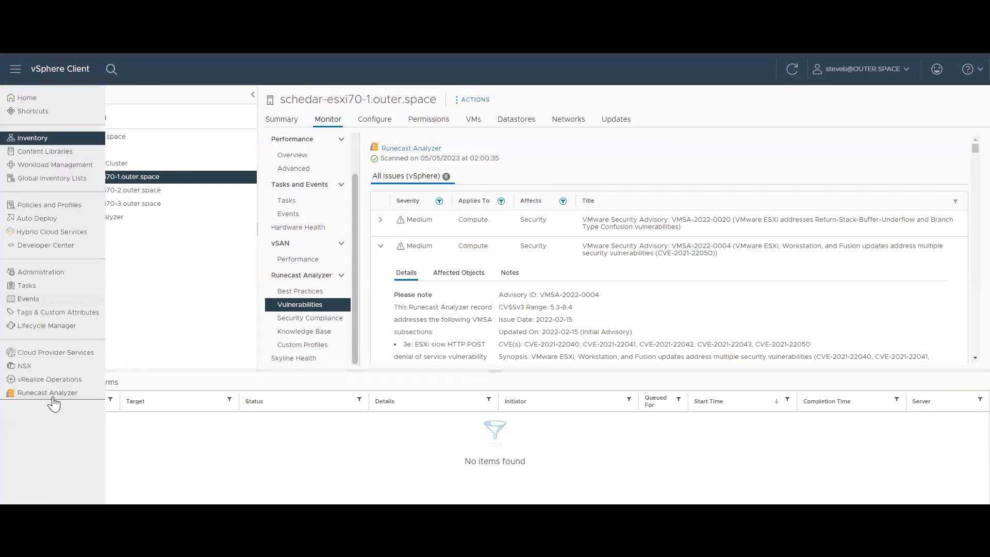
{"action": "left_click", "coordinate": [54, 394]}
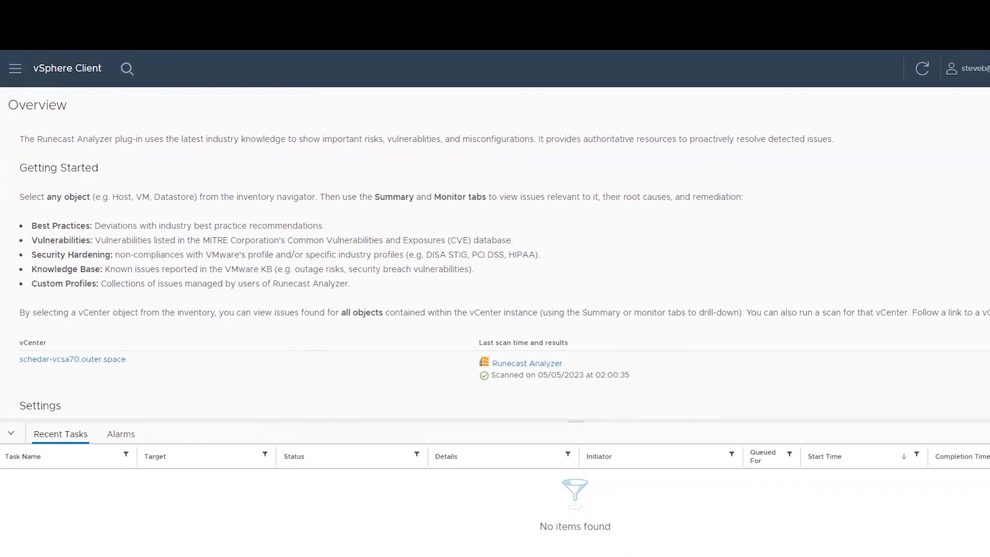
{"action": "left_click", "coordinate": [15, 68]}
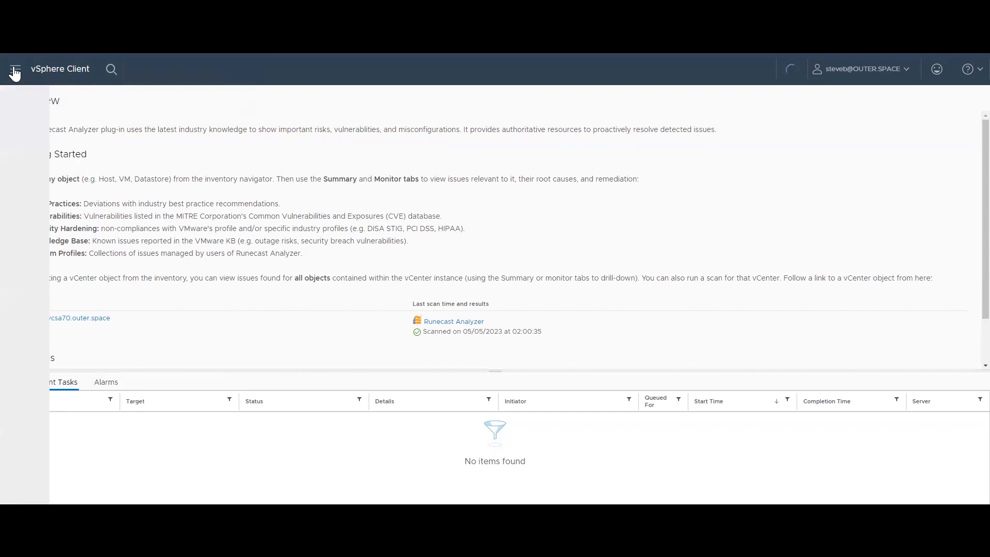
{"action": "left_click", "coordinate": [27, 98]}
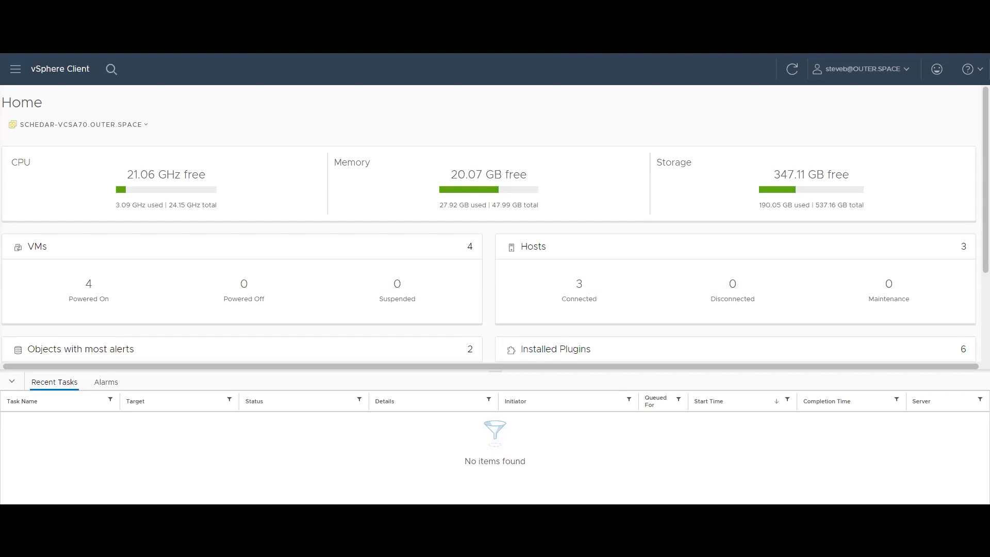
{"action": "left_click", "coordinate": [14, 72]}
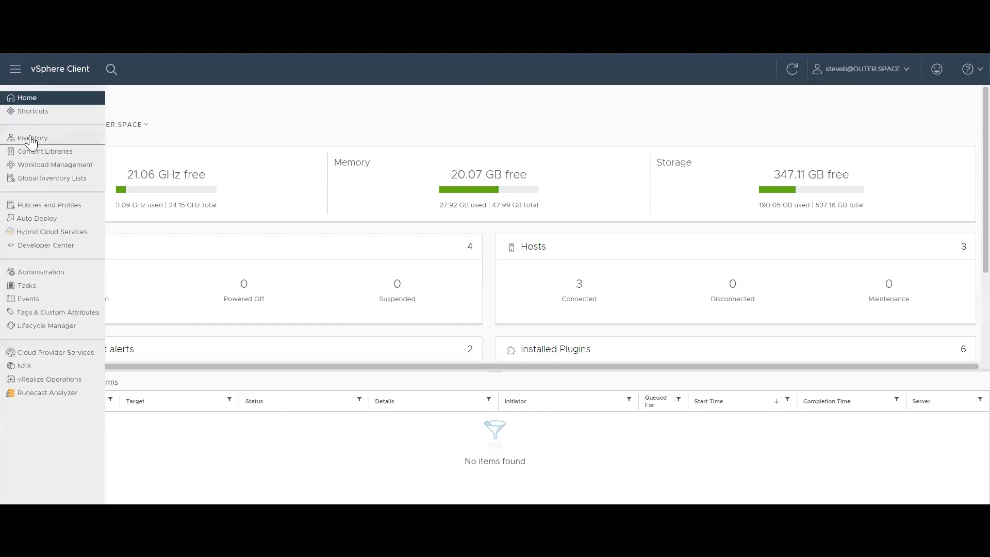
{"action": "left_click", "coordinate": [32, 137]}
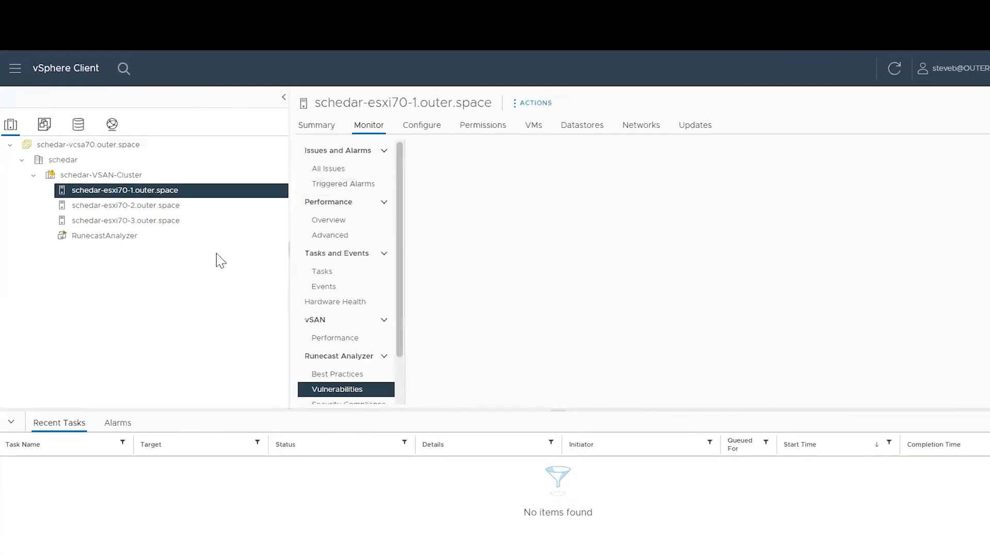
{"action": "right_click", "coordinate": [104, 8]}
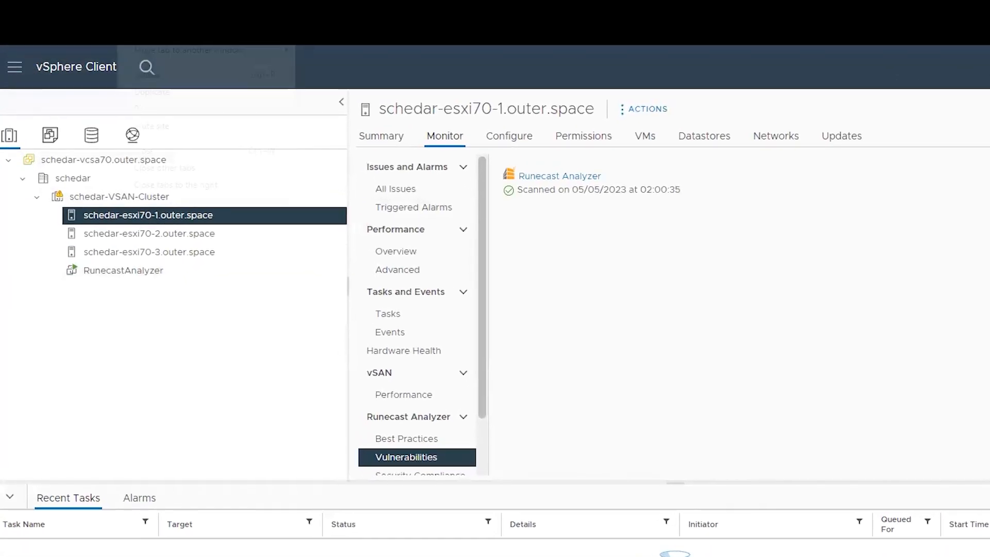
{"action": "left_click", "coordinate": [159, 93]}
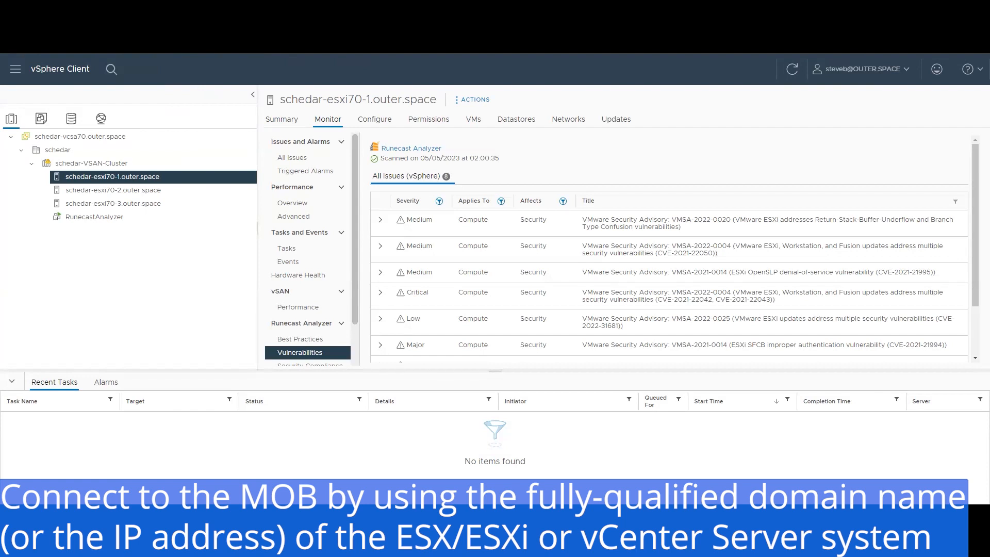
{"action": "key", "text": "BackSpace"}
{"action": "type", "text": "/"}
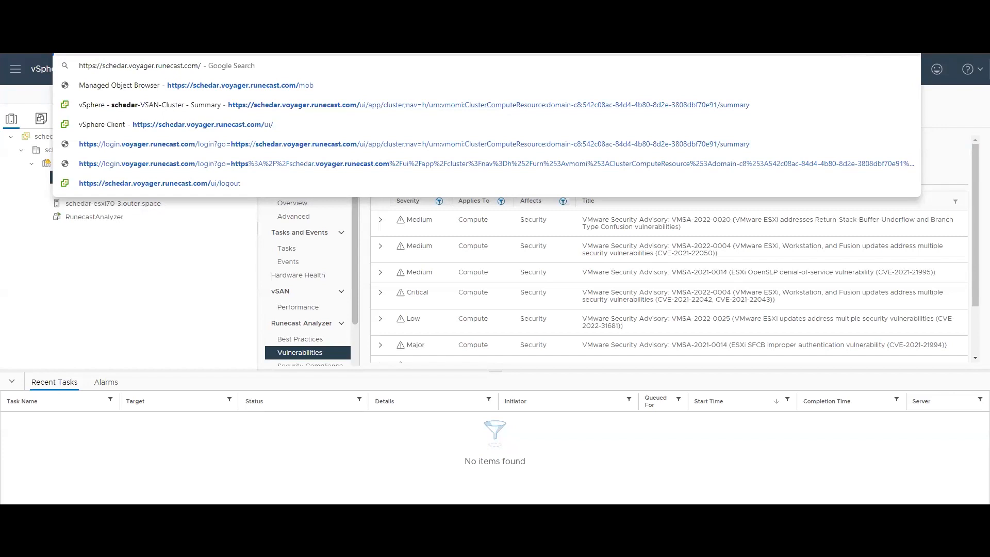
{"action": "type", "text": "mob"}
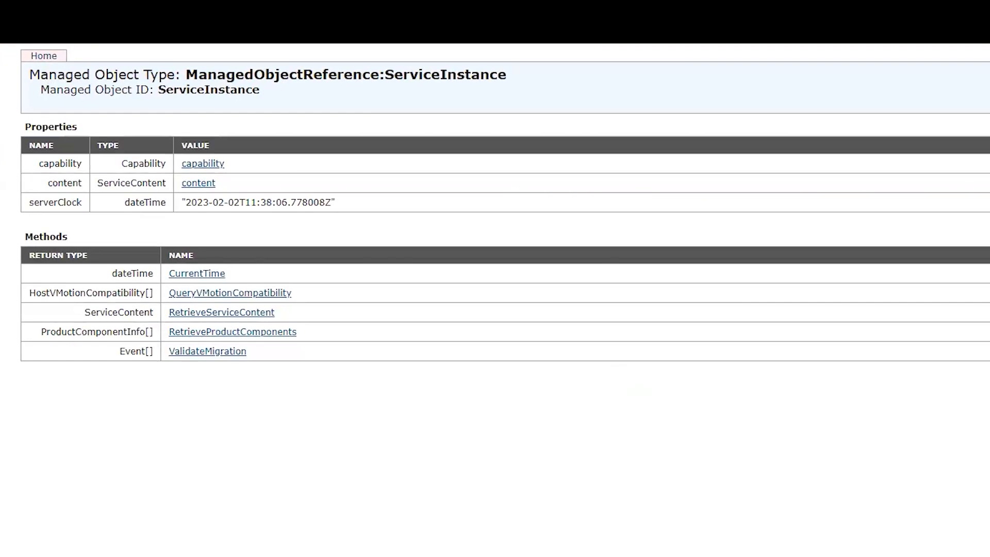
Open the ExtensionManager object from the service instance's content and expand its complete extension list.
{"action": "left_click", "coordinate": [206, 184]}
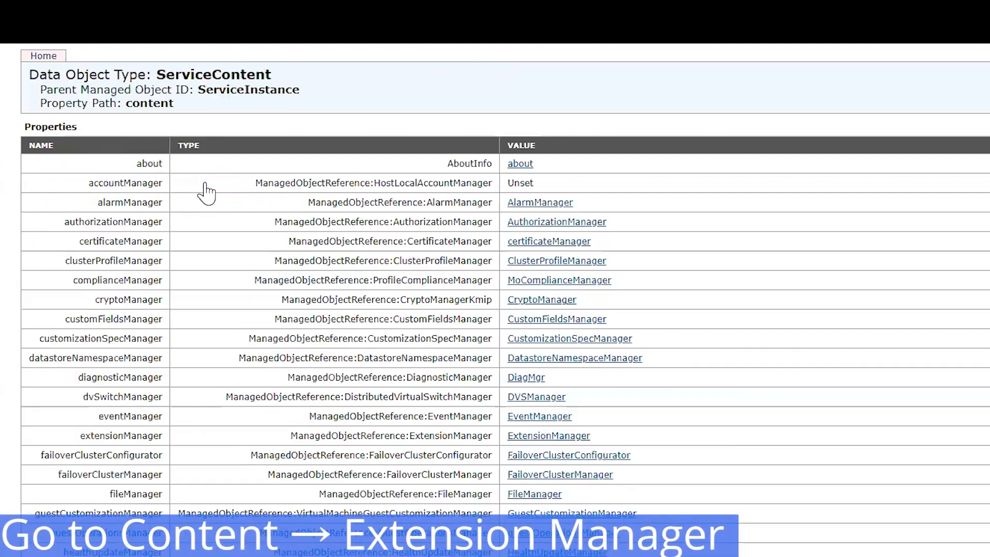
{"action": "scroll", "coordinate": [732, 356], "scroll_direction": "down", "scroll_amount": 3}
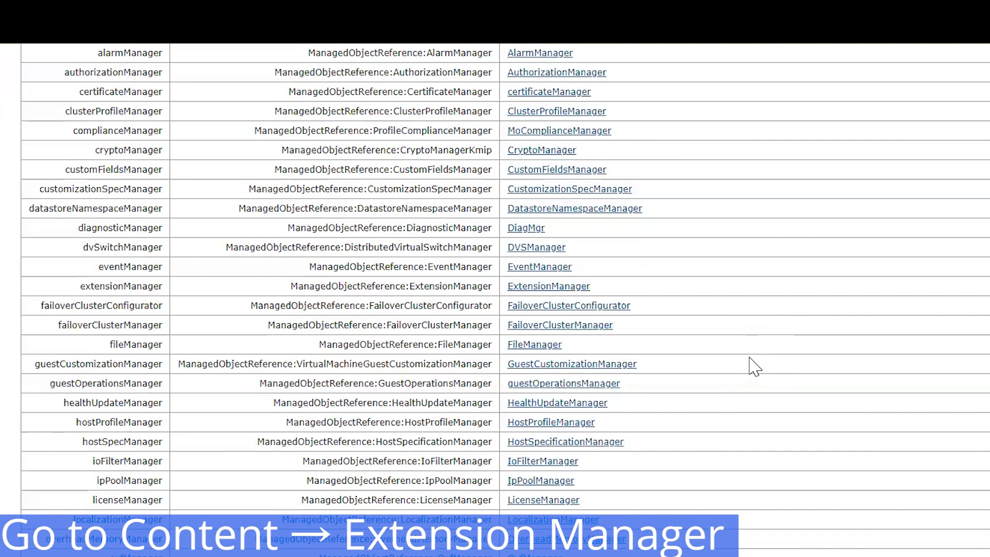
{"action": "scroll", "coordinate": [635, 346], "scroll_direction": "down", "scroll_amount": 2}
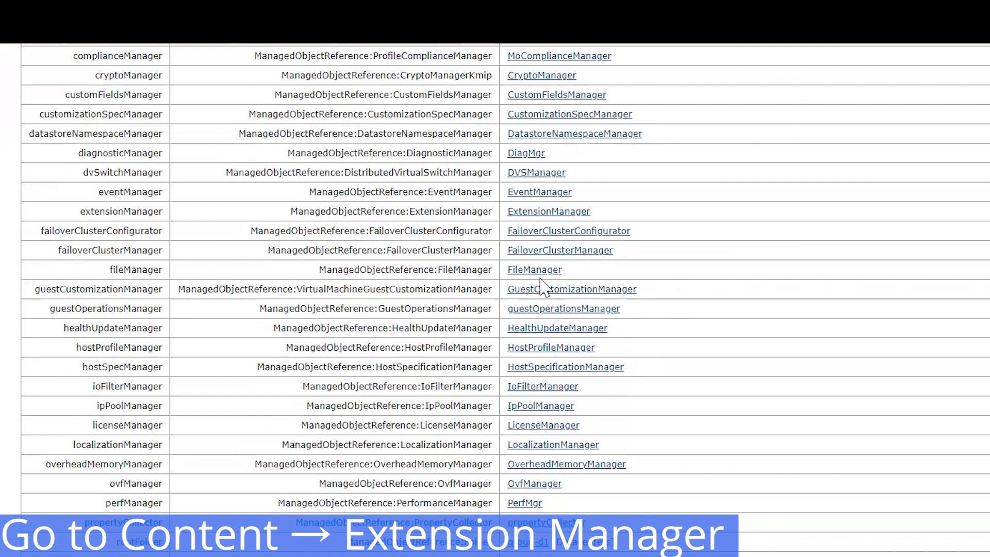
{"action": "left_click", "coordinate": [557, 221]}
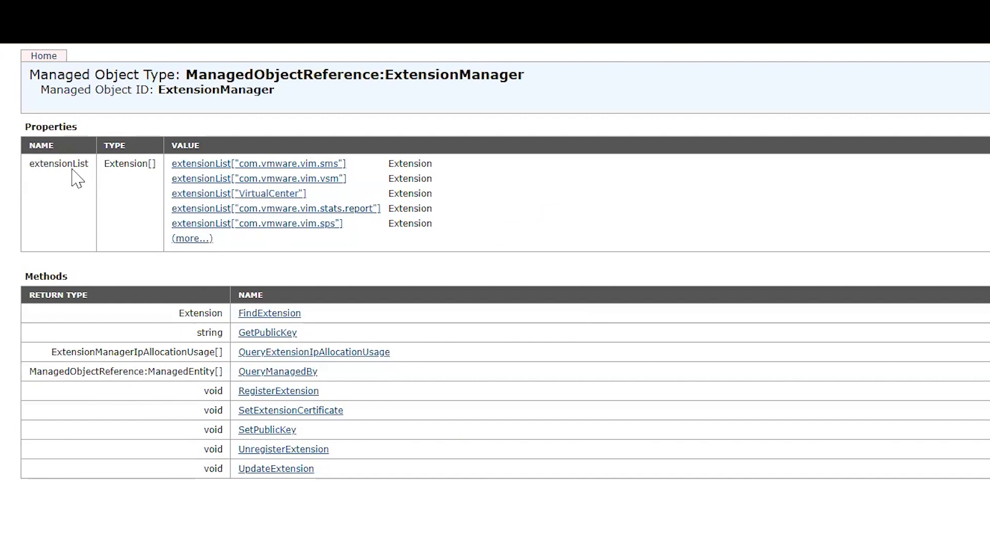
{"action": "left_click", "coordinate": [192, 238]}
{"action": "scroll", "coordinate": [640, 332], "scroll_direction": "down", "scroll_amount": 2}
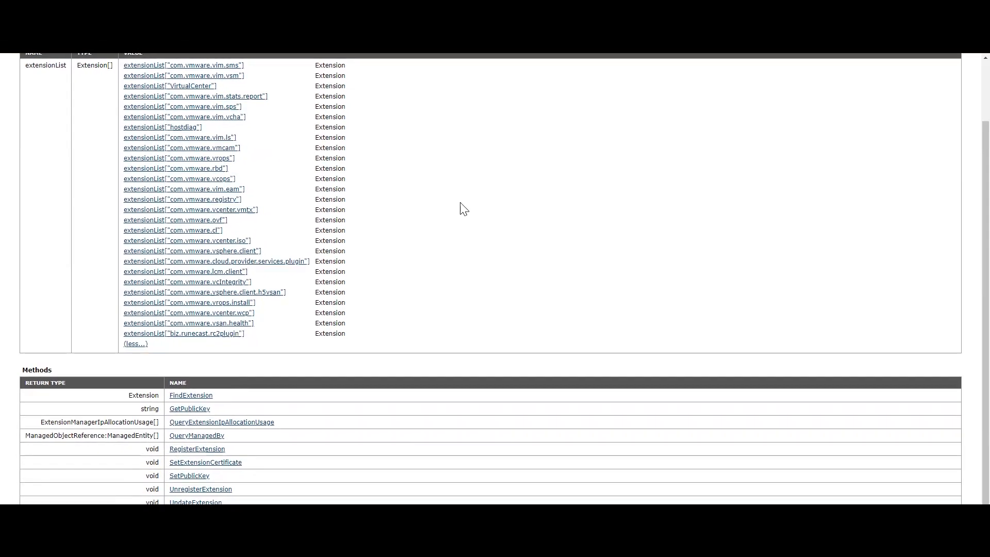
Invoke the UnregisterExtension method with extension key biz.runecast.rc2plugin and close the method window.
{"action": "left_click", "coordinate": [190, 494]}
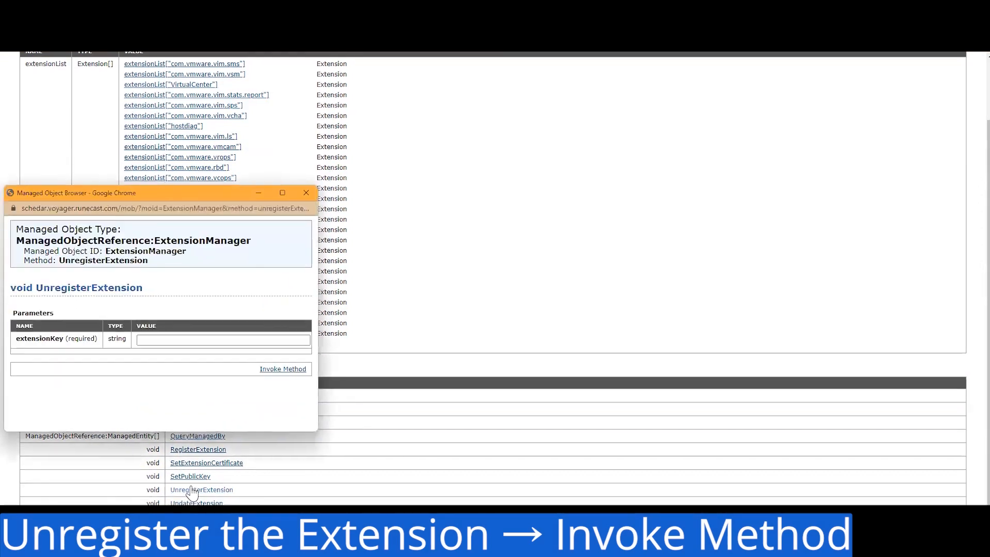
{"action": "left_click", "coordinate": [178, 339]}
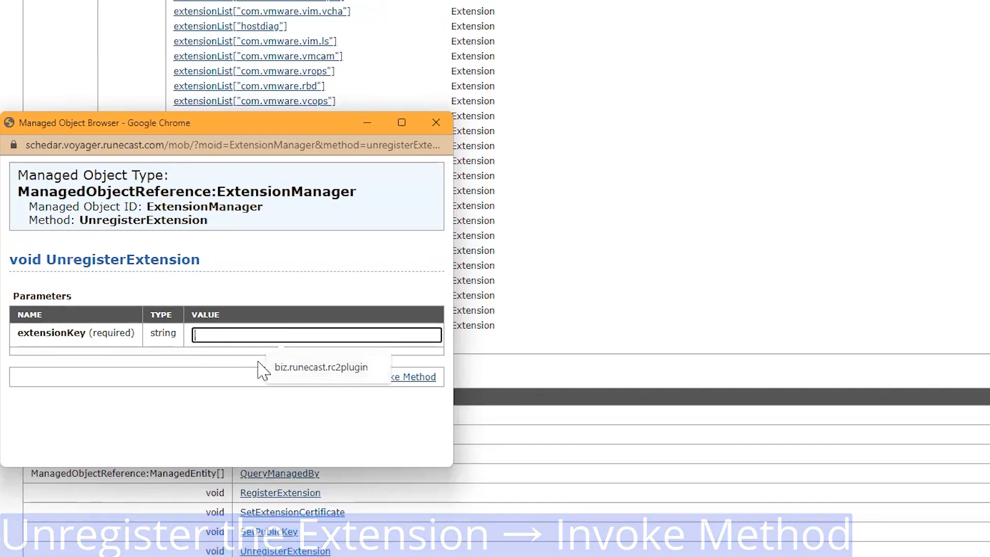
{"action": "left_click", "coordinate": [305, 374]}
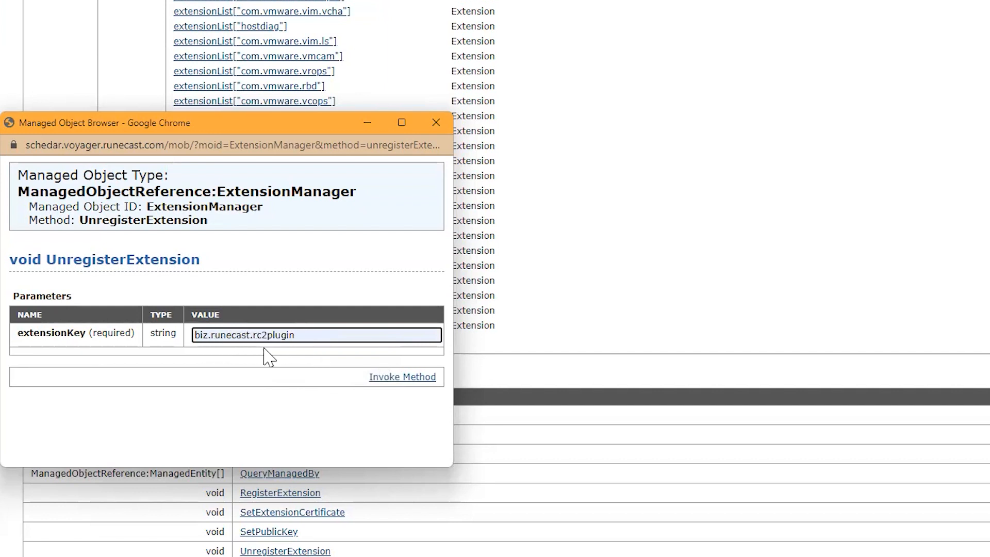
{"action": "left_click", "coordinate": [391, 377]}
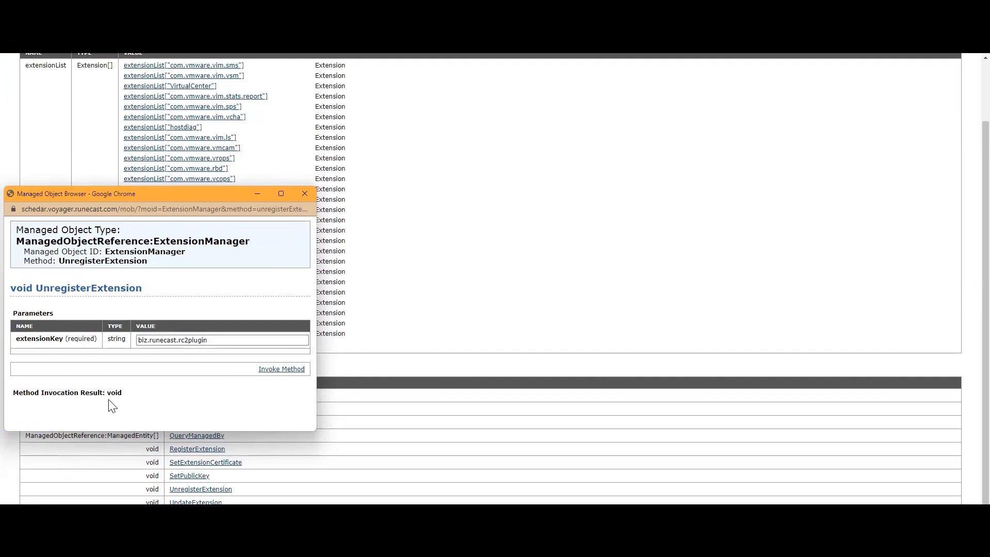
{"action": "left_click", "coordinate": [305, 194]}
Reopen ExtensionManager from the Managed Object Browser's home page and expand the full extension list to check the Runecast entry.
{"action": "scroll", "coordinate": [444, 263], "scroll_direction": "up", "scroll_amount": 2}
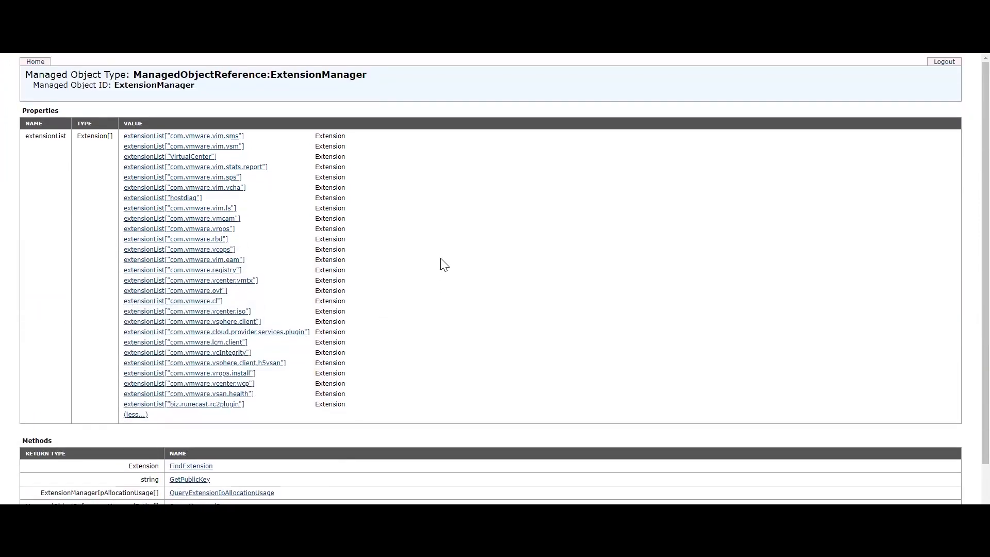
{"action": "left_click", "coordinate": [32, 62]}
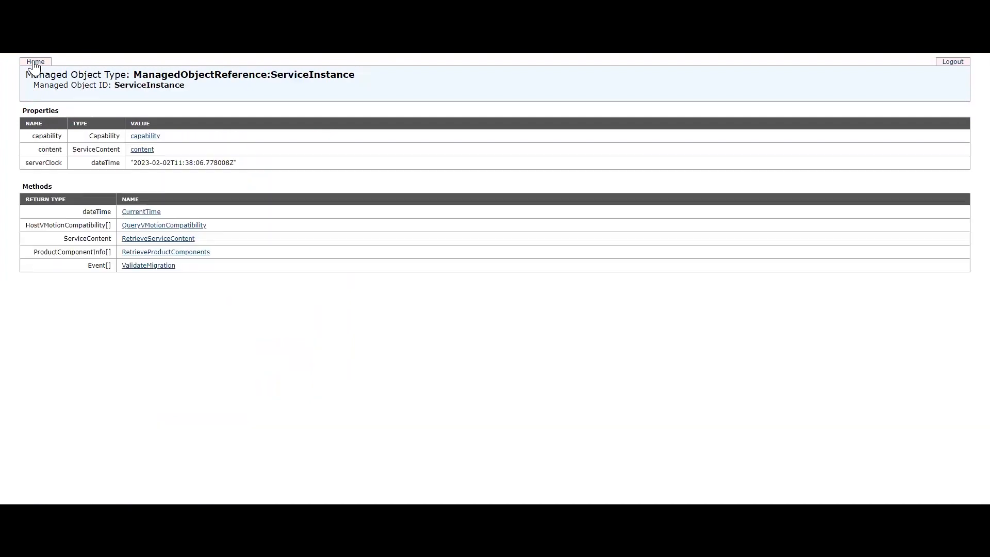
{"action": "left_click", "coordinate": [146, 151]}
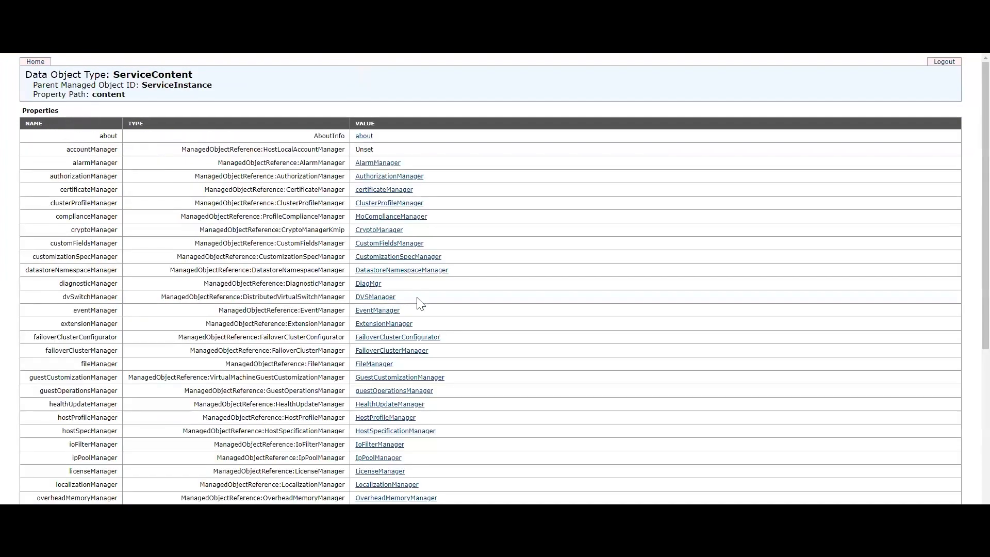
{"action": "scroll", "coordinate": [412, 309], "scroll_direction": "down", "scroll_amount": 1}
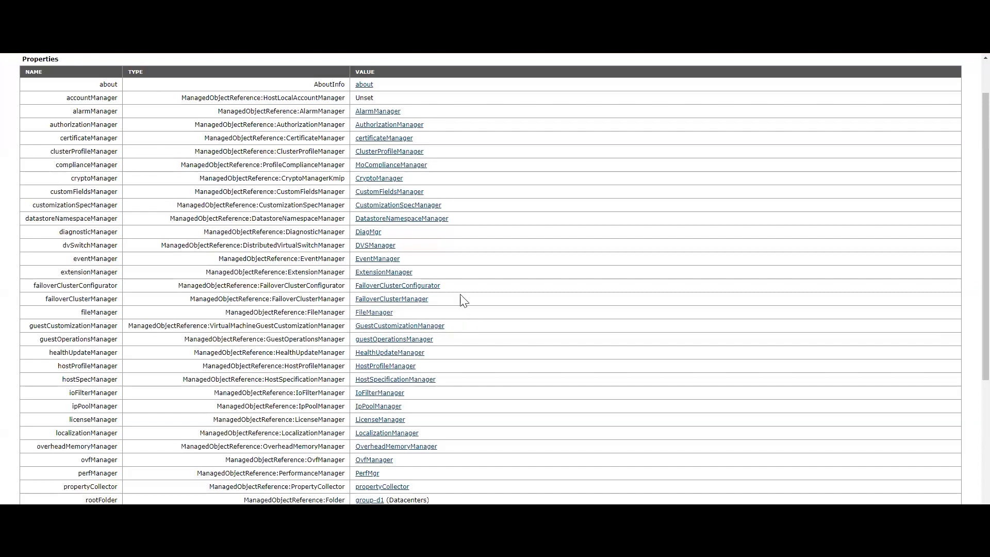
{"action": "left_click", "coordinate": [390, 275]}
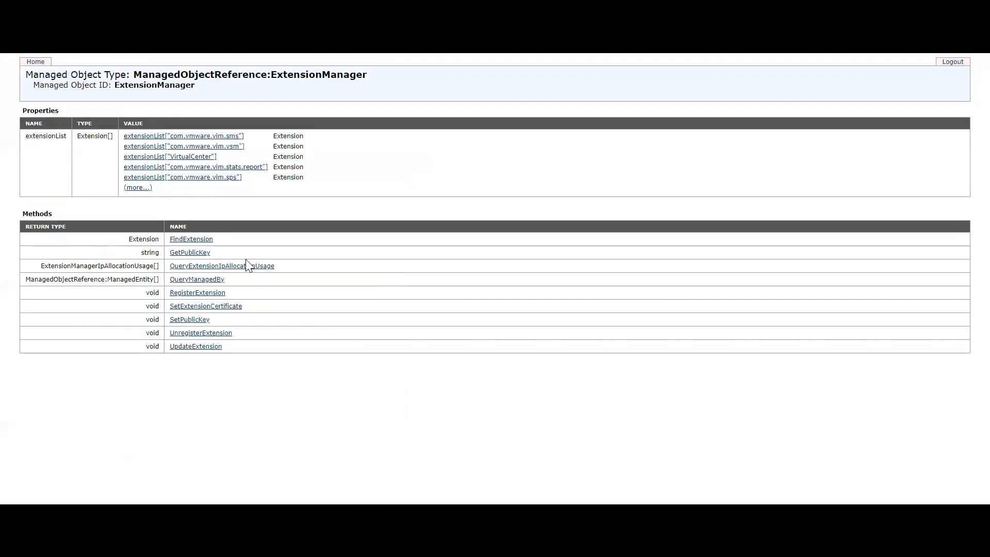
{"action": "left_click", "coordinate": [134, 190]}
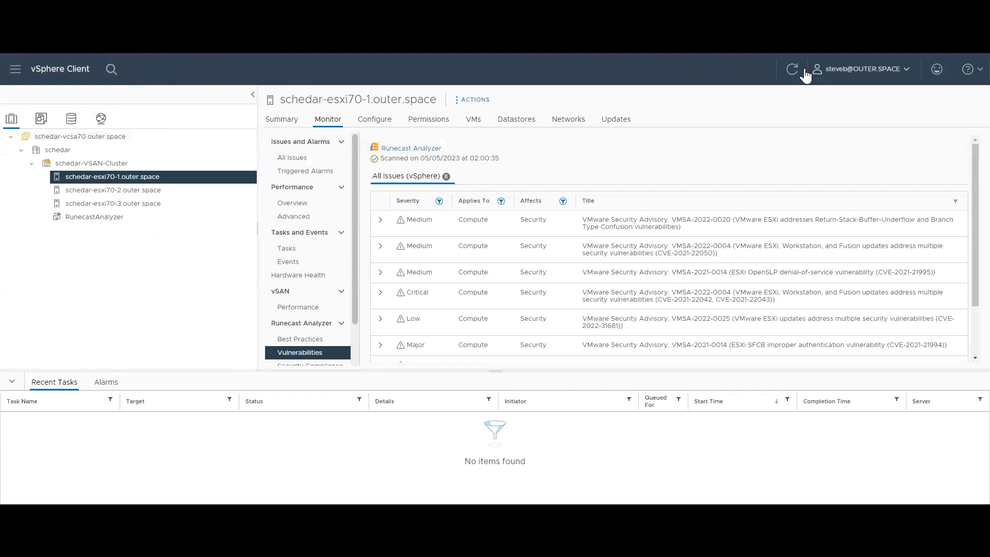
Switch back to the vSphere Client, reload it, and check its main navigation for the Runecast Analyzer plug-in.
{"action": "left_click", "coordinate": [803, 72]}
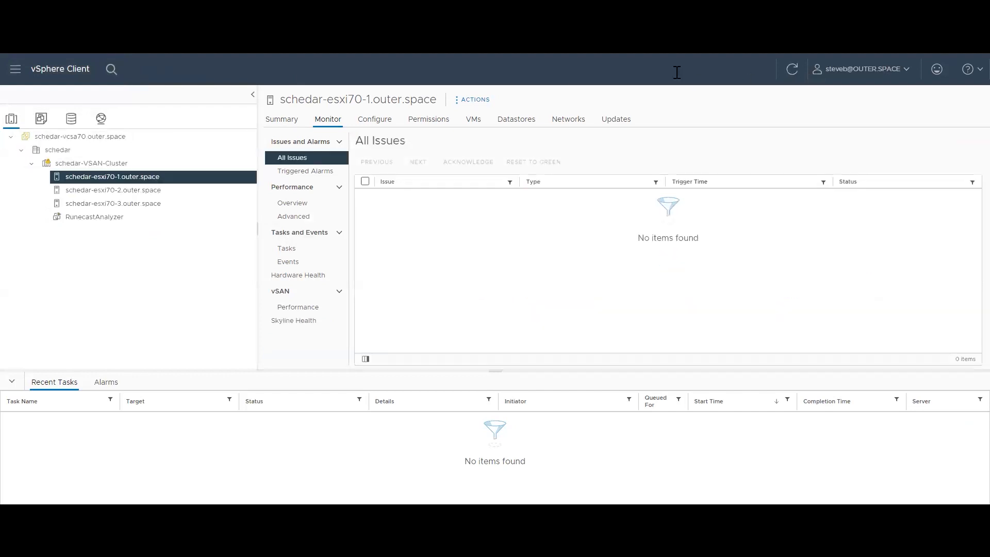
{"action": "left_click", "coordinate": [16, 72]}
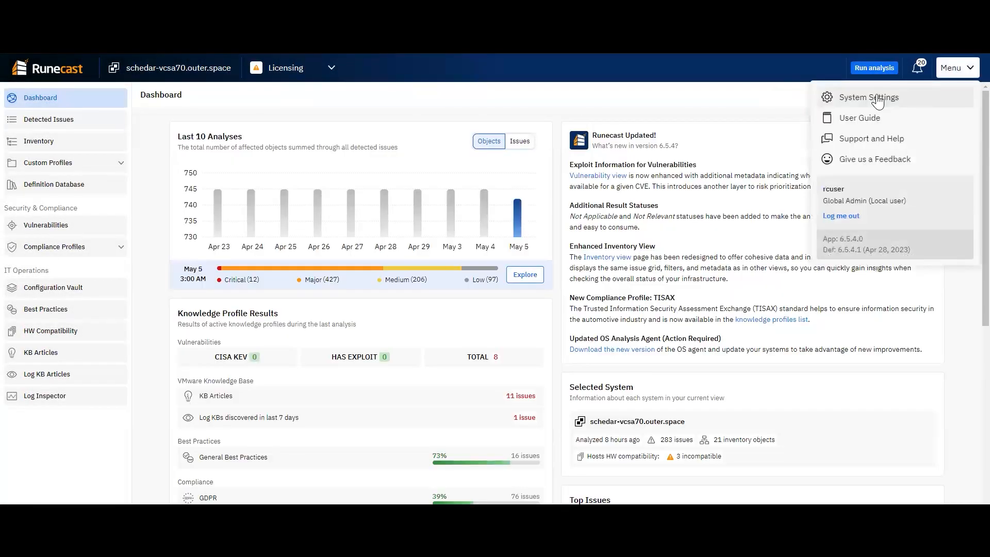
Switch to Runecast Analyzer, check the vCenter's plug-in status in the Connected Systems settings, and dismiss the connection error.
{"action": "left_click", "coordinate": [878, 102]}
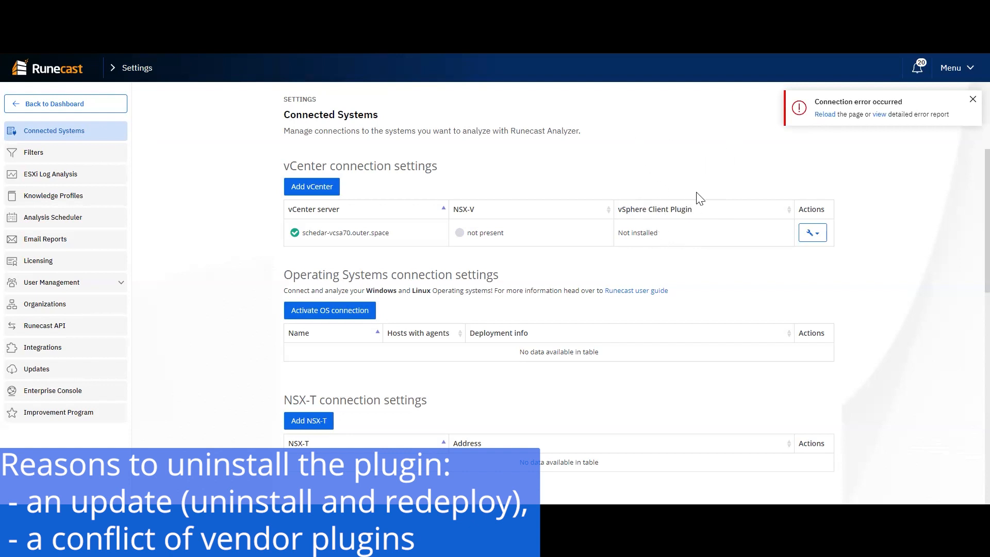
{"action": "left_click", "coordinate": [972, 99]}
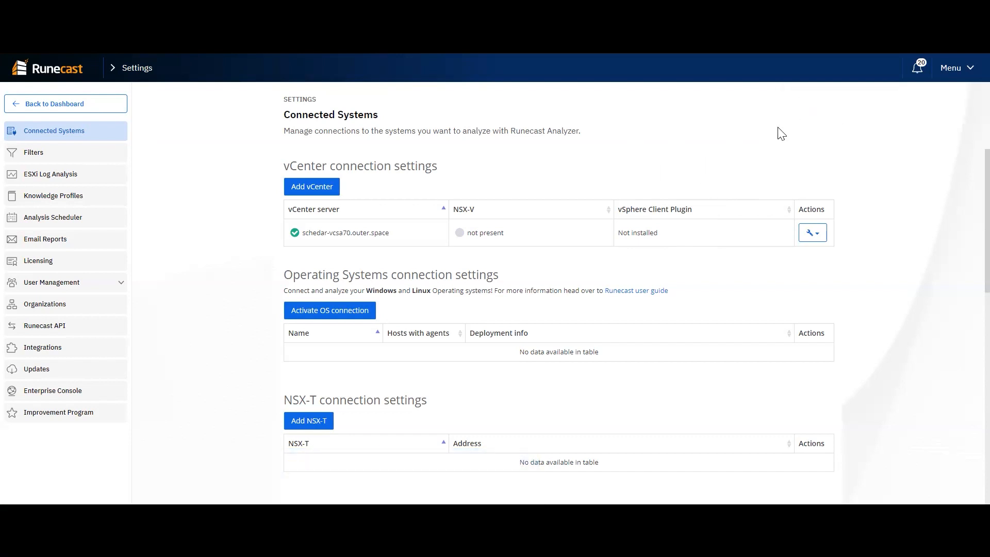